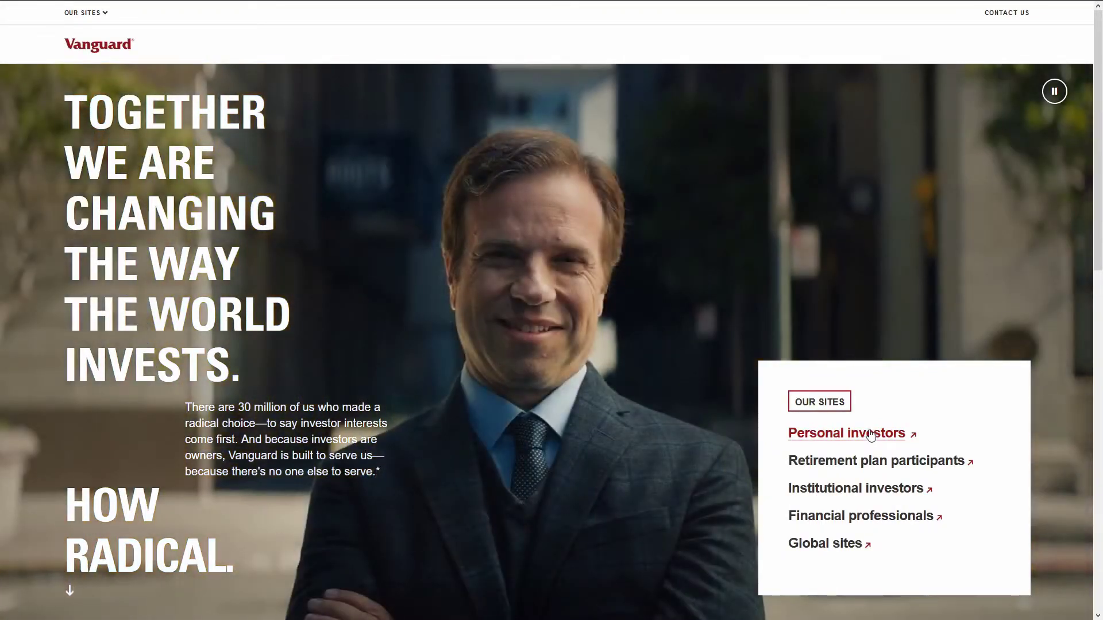
Step: Go to the Vanguard personal investors site and start an application for a new account
left_click(871, 435)
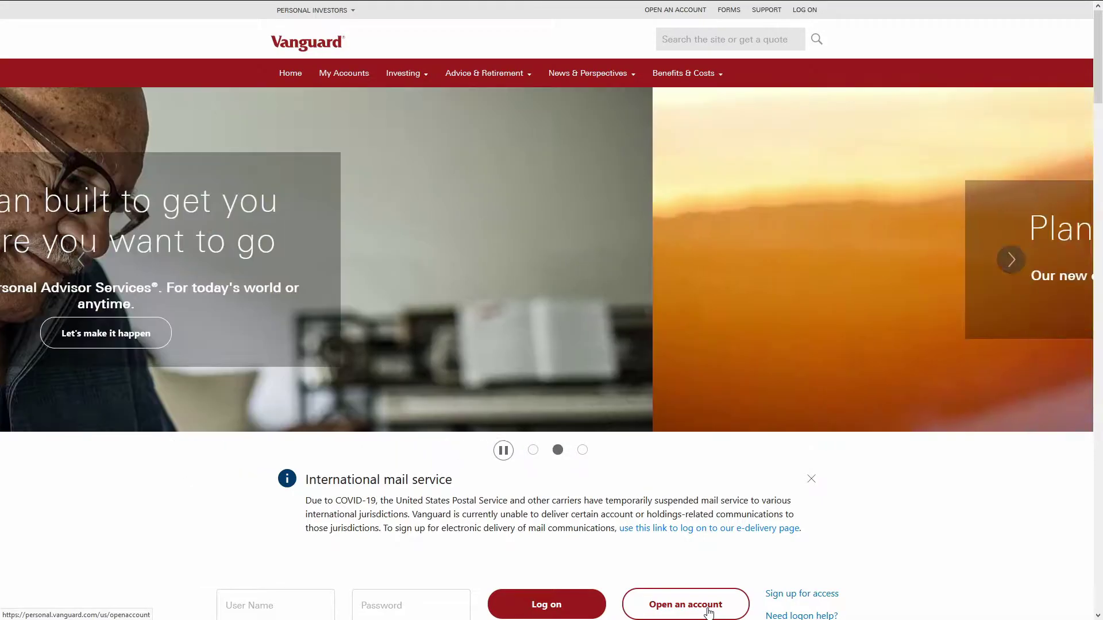
left_click(708, 611)
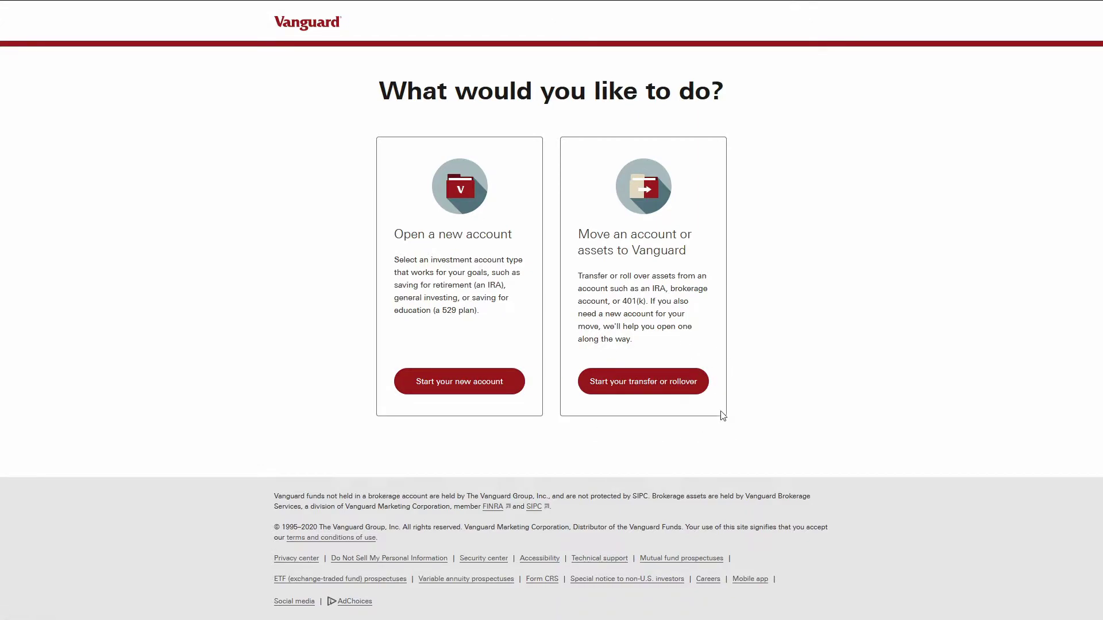
left_click(476, 389)
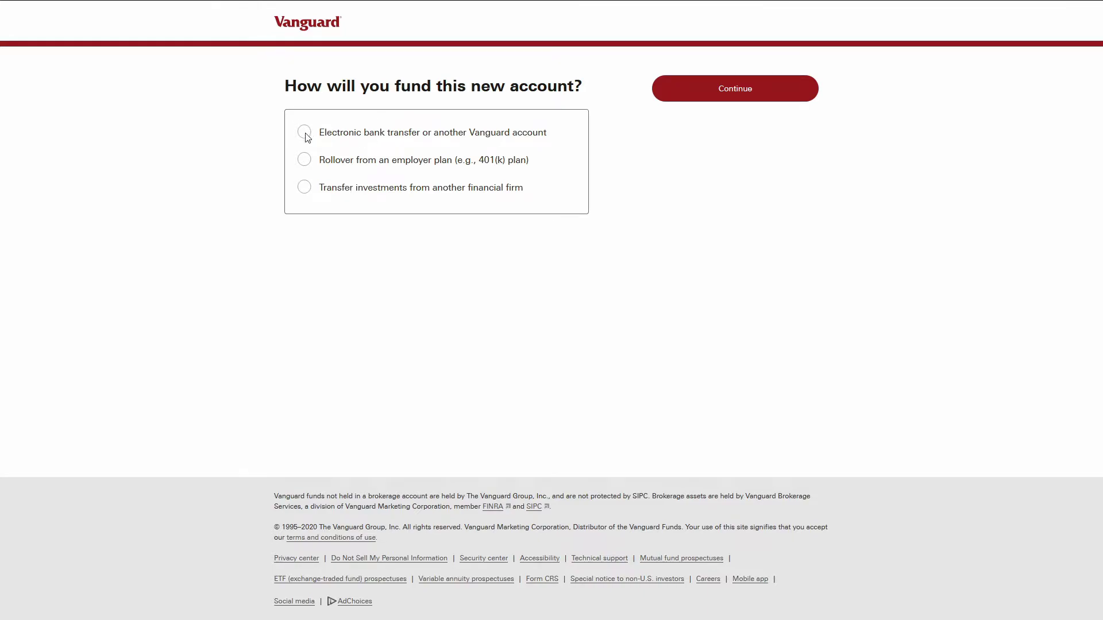
Step: Choose electronic bank transfer or another Vanguard account as funding and proceed to the application as a new, unregistered customer
left_click(748, 98)
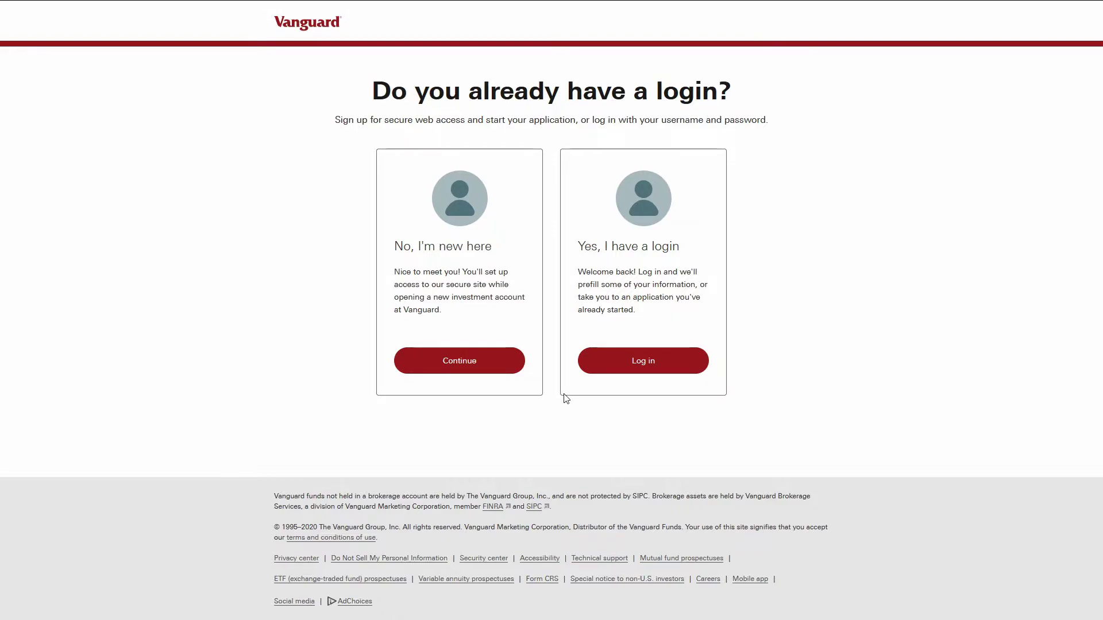
left_click(471, 363)
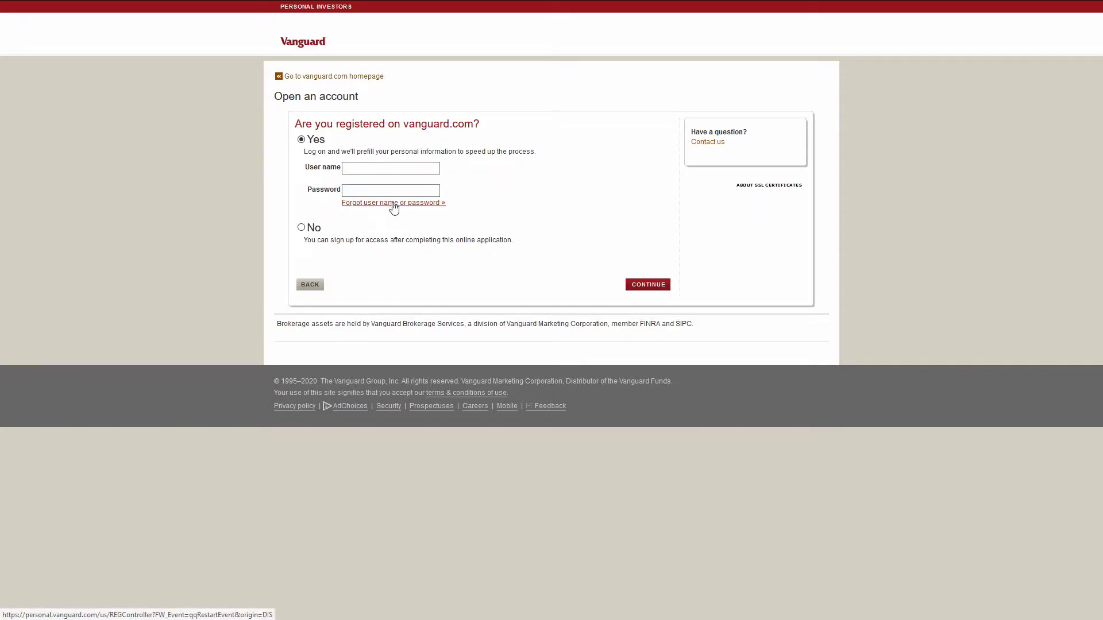
left_click(301, 230)
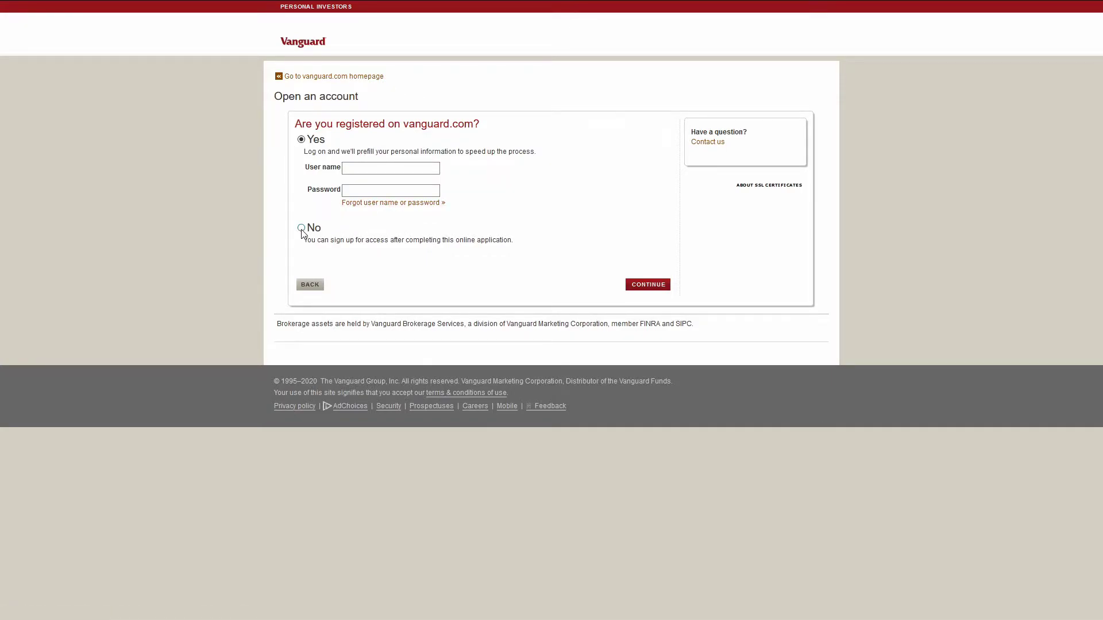
left_click(637, 285)
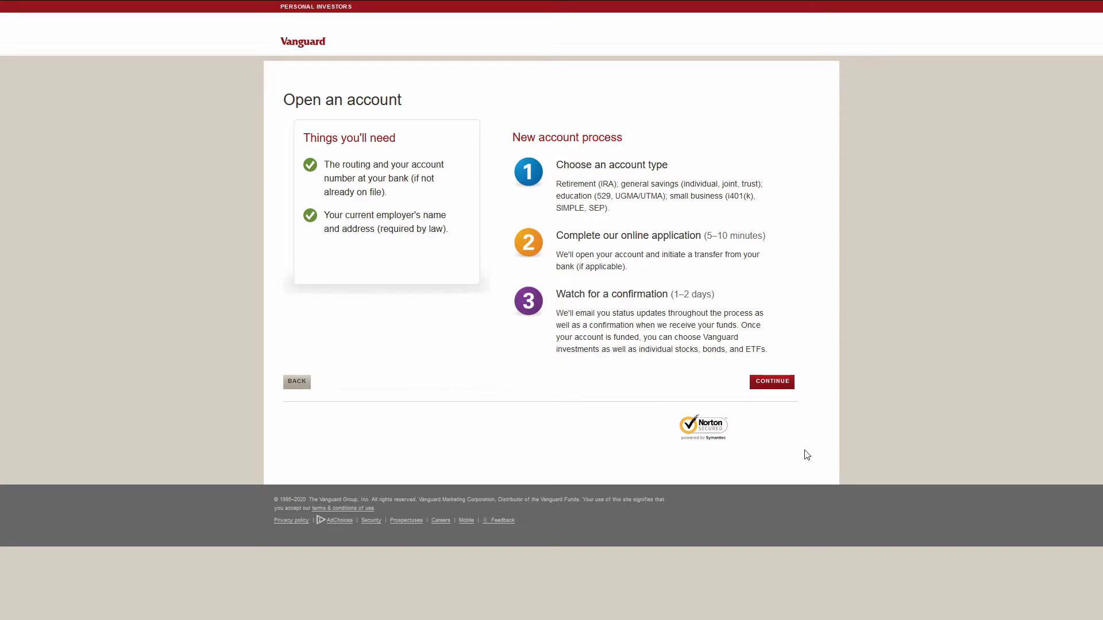
left_click(780, 382)
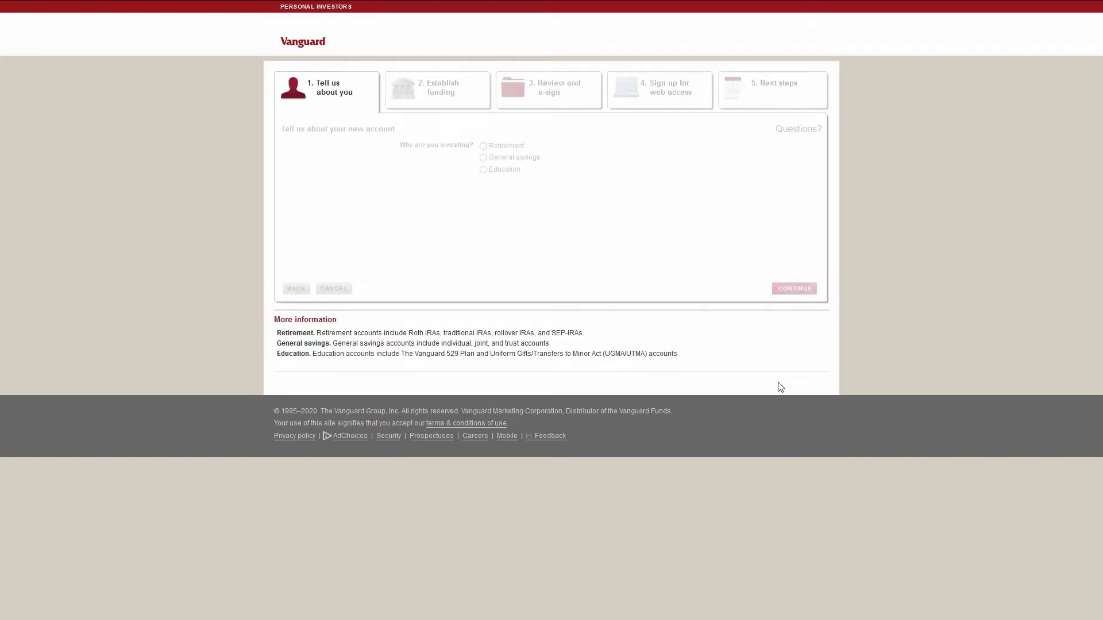
Step: Set the investing purpose to Retirement, choose a Roth IRA as the account type, and continue the application
left_click(484, 147)
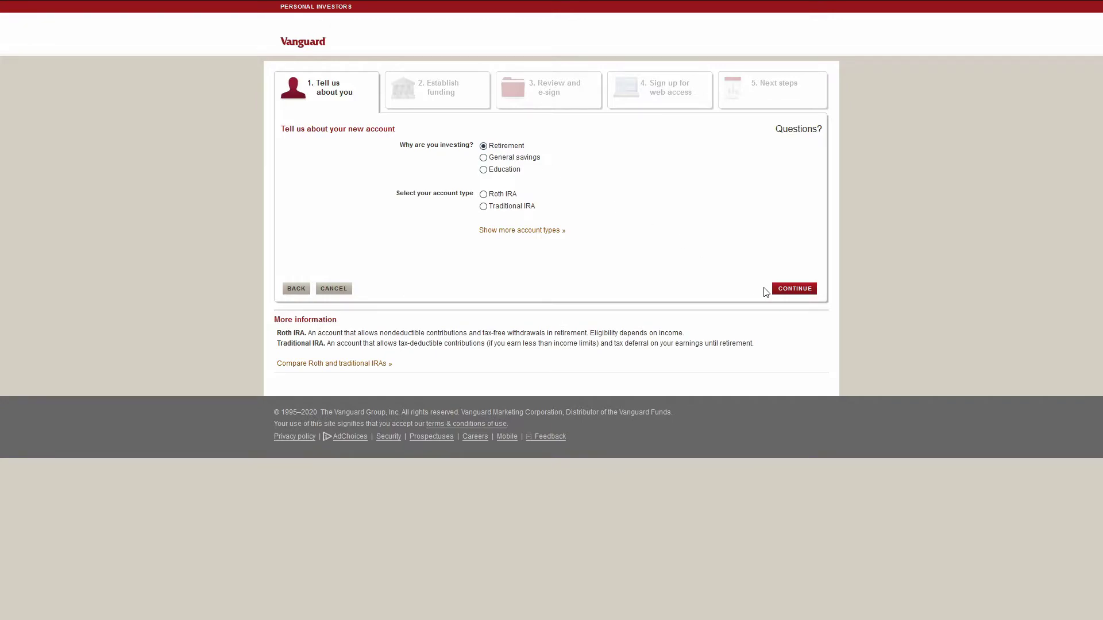
left_click(483, 195)
left_click(804, 289)
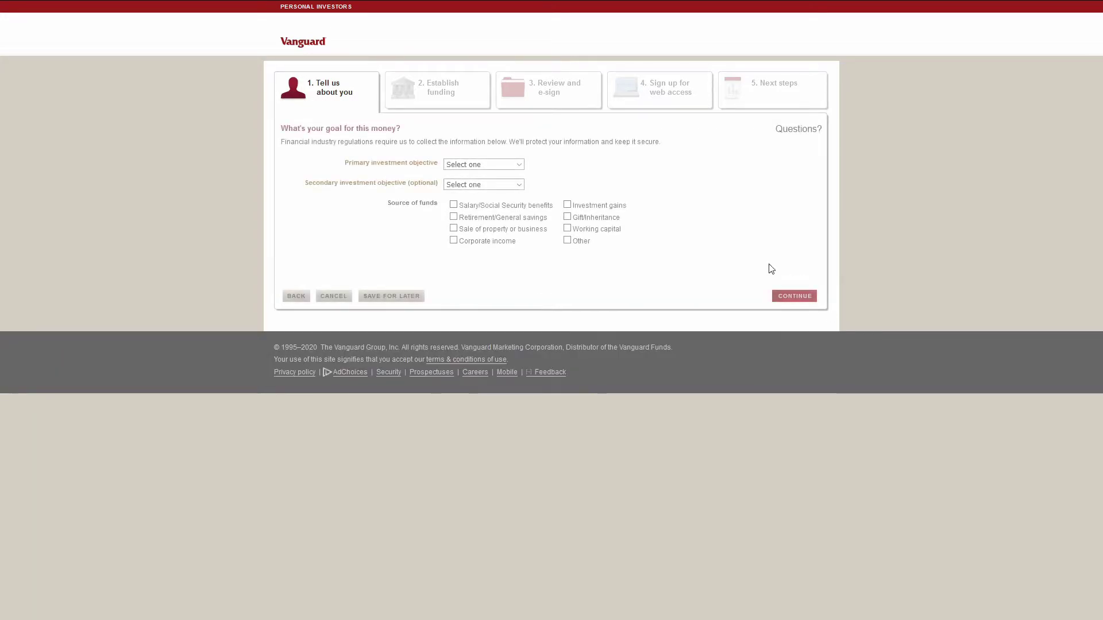
Step: Set the primary investment objective to Growth, mark Salary/Social Security benefits as the source of funds, and continue
left_click(520, 164)
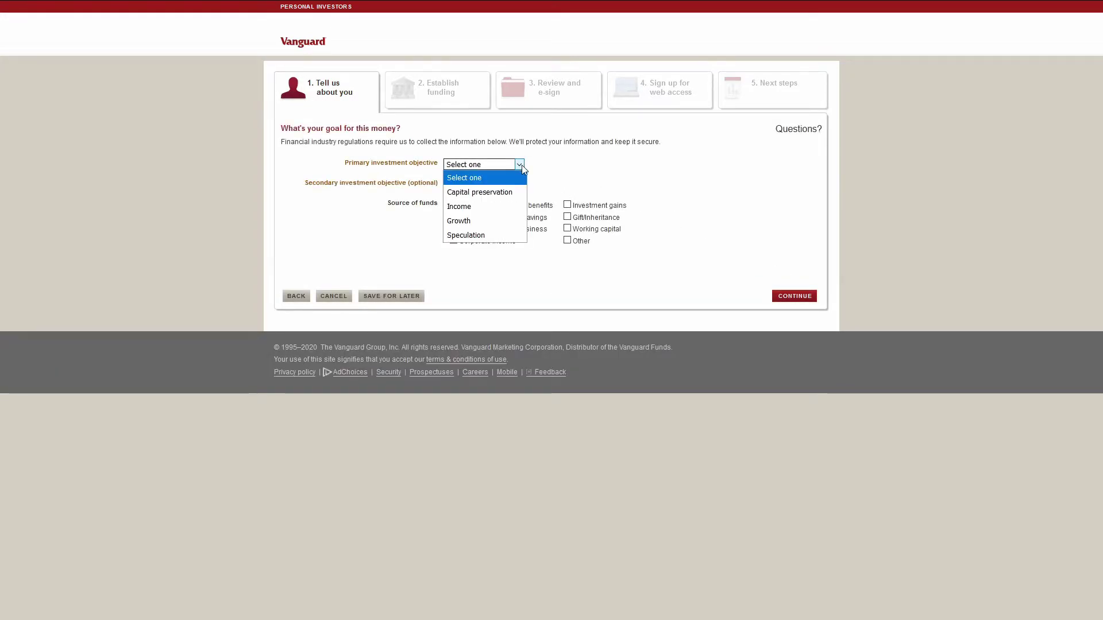
left_click(513, 224)
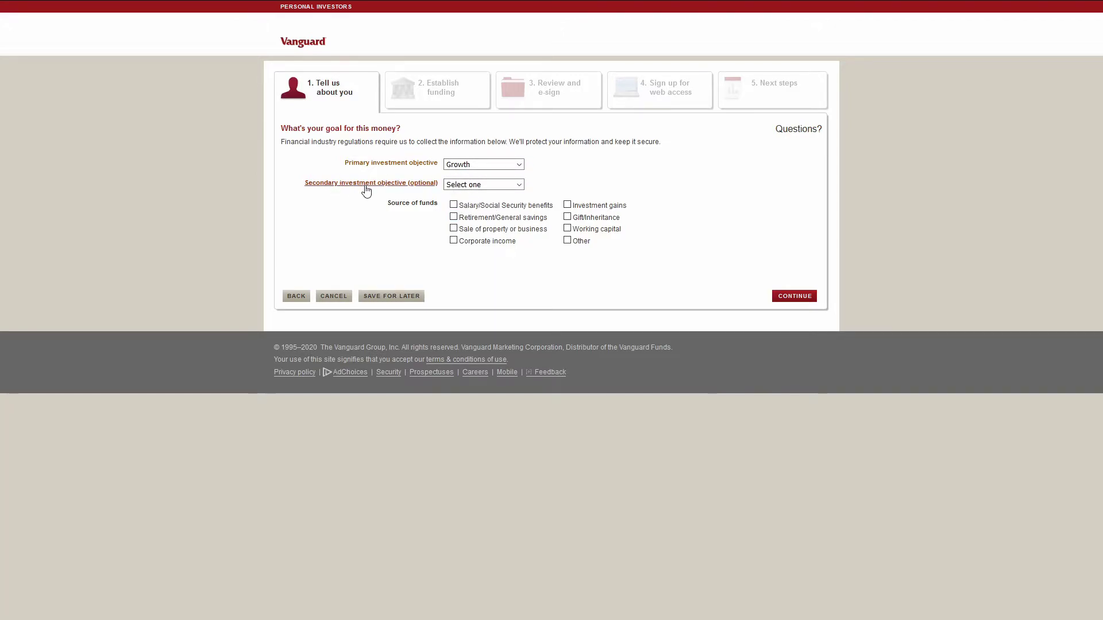
left_click(506, 185)
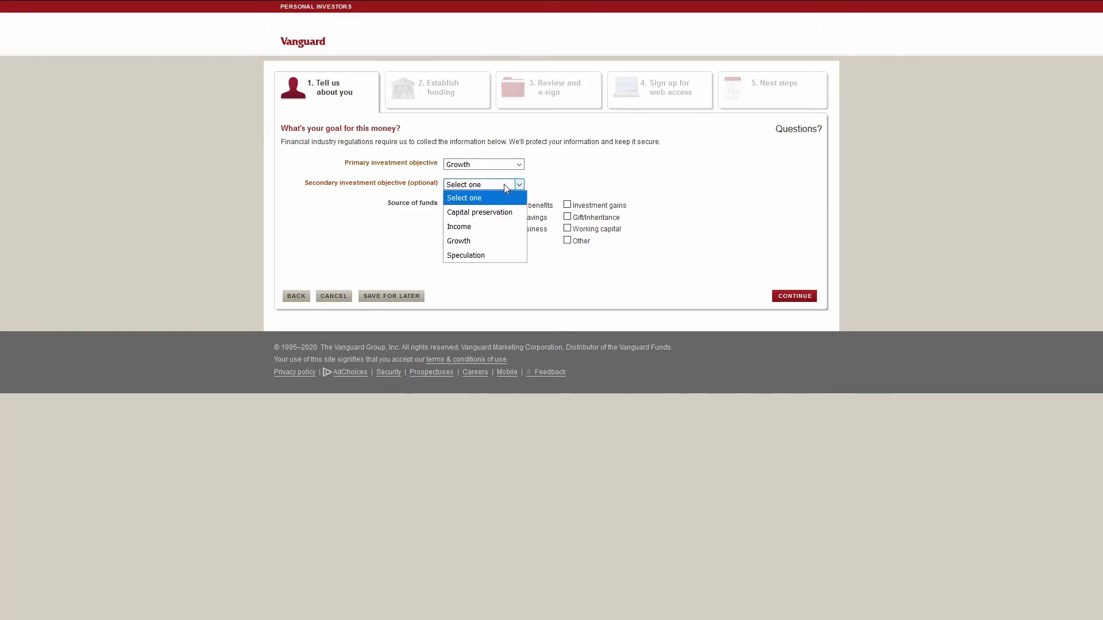
left_click(645, 176)
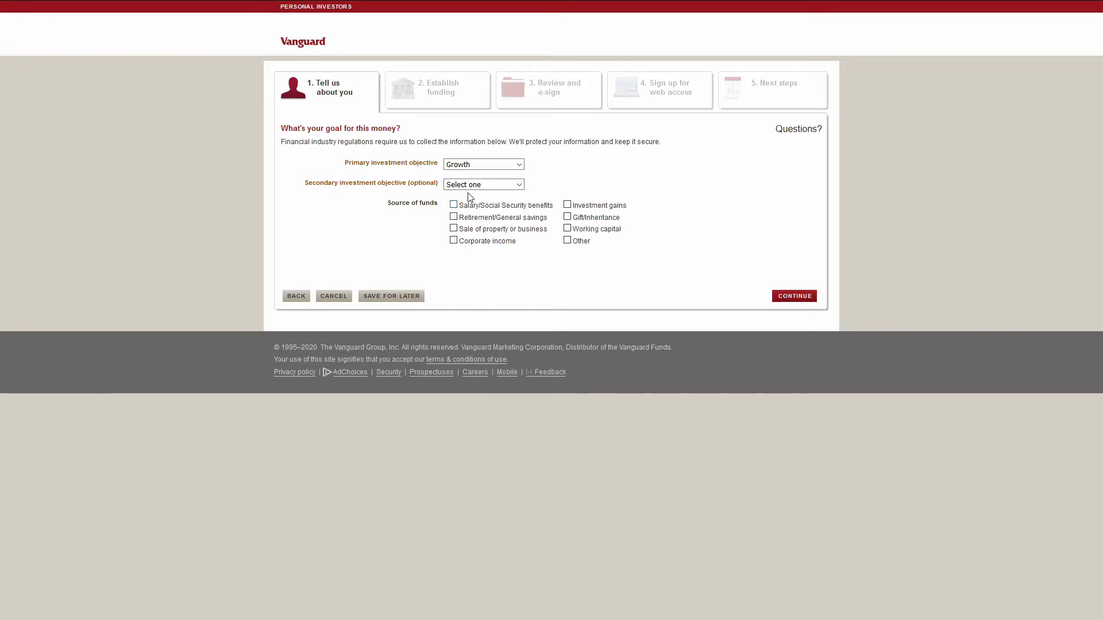
left_click(455, 205)
left_click(790, 297)
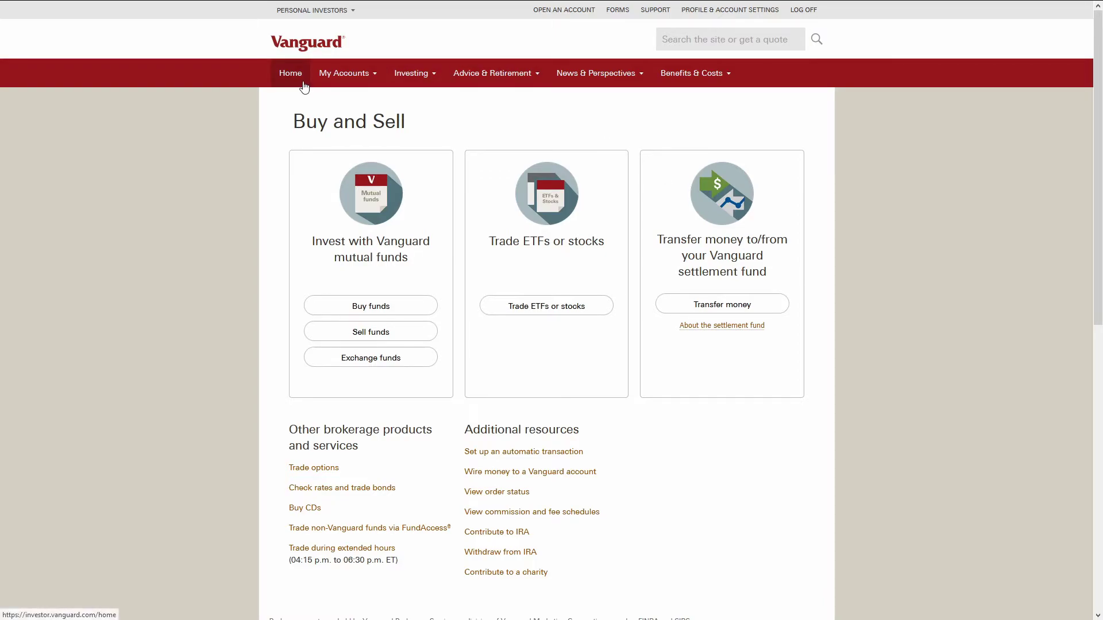
Step: Start a purchase of Vanguard mutual funds from the account's buy and sell page, entering VTSAX as another fund to add
left_click(335, 85)
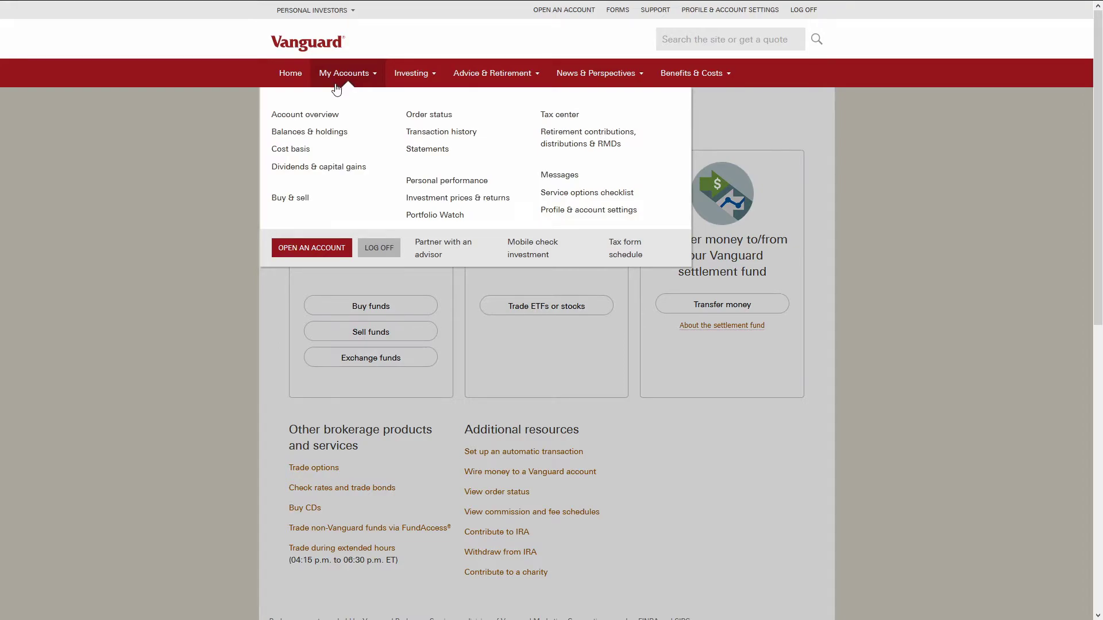
left_click(309, 200)
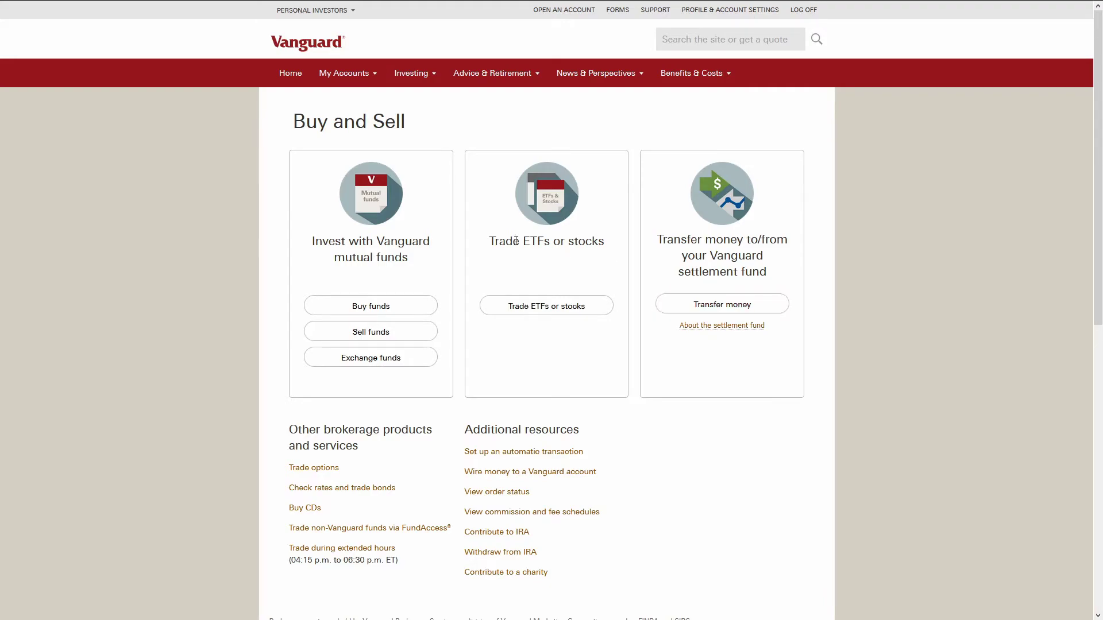
left_click(353, 311)
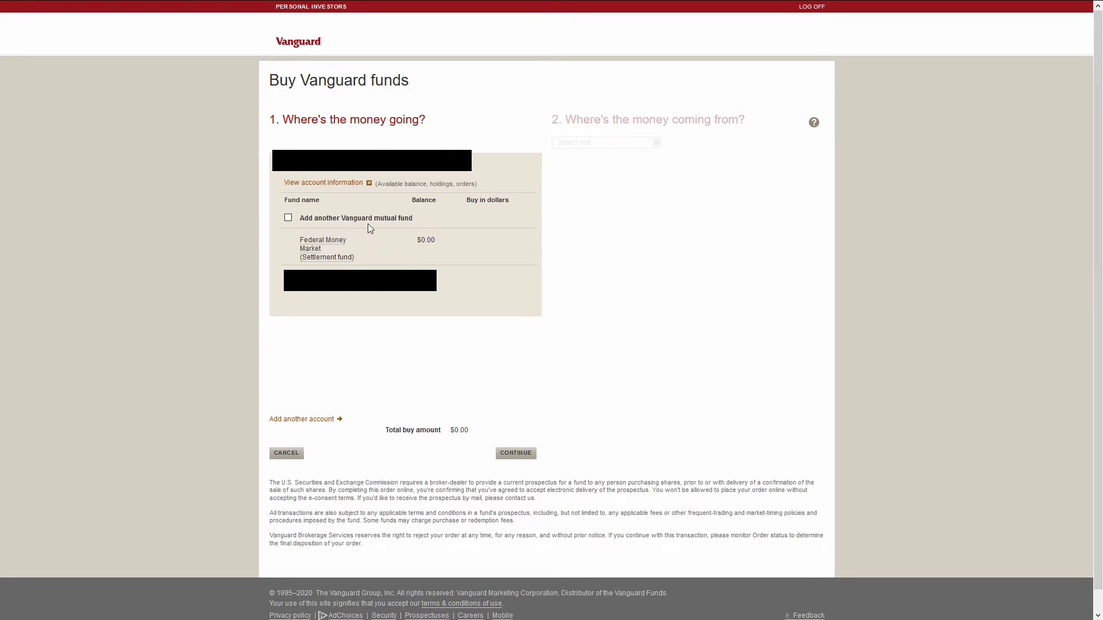
left_click(289, 218)
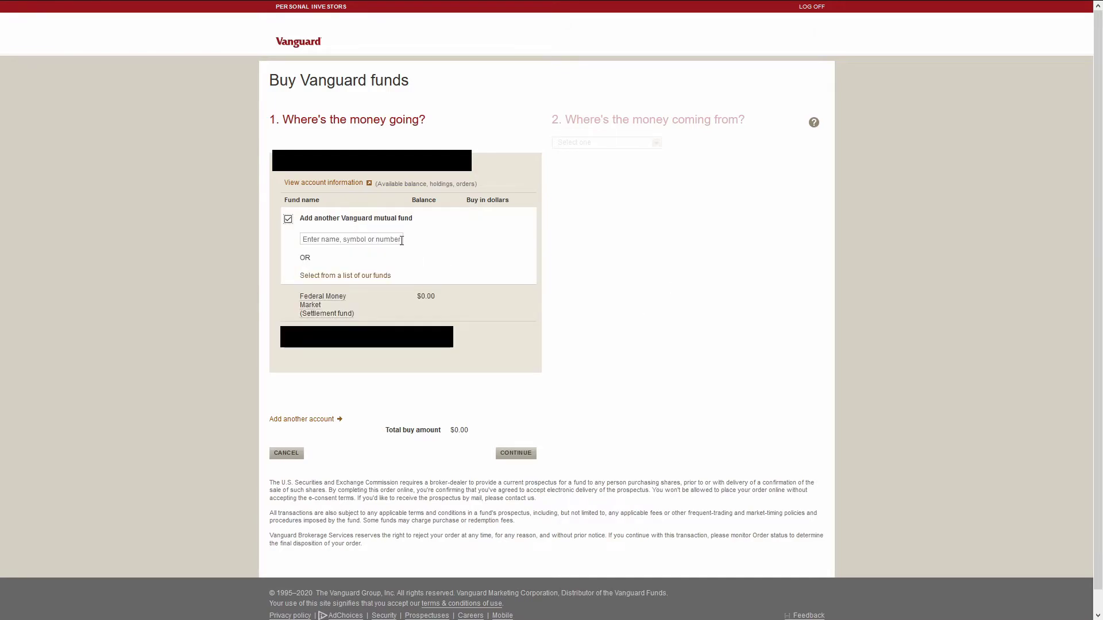
left_click(390, 238)
type("VTSAX")
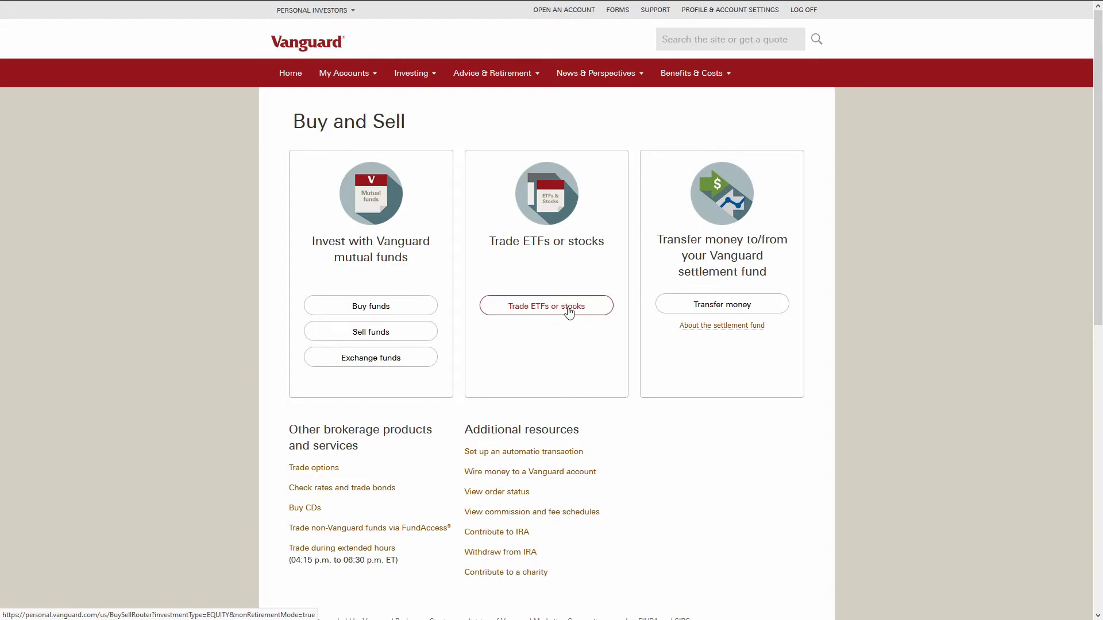
Step: Set up an ETF trade to buy 1 share of VTI, getting its quote and choosing the Market order type
left_click(569, 313)
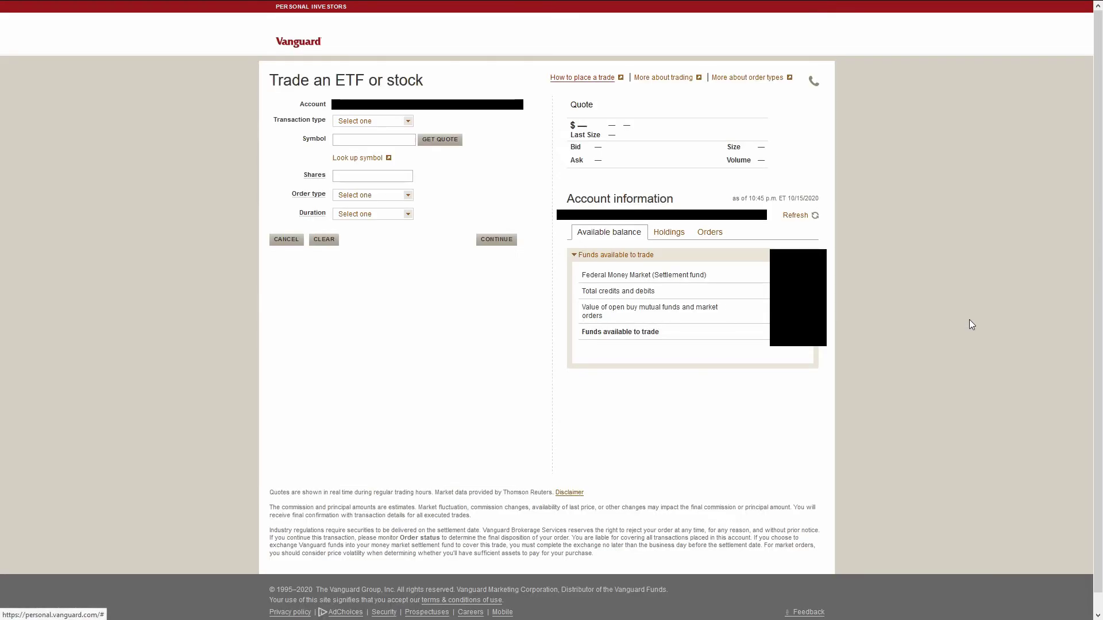
left_click(408, 121)
left_click(386, 153)
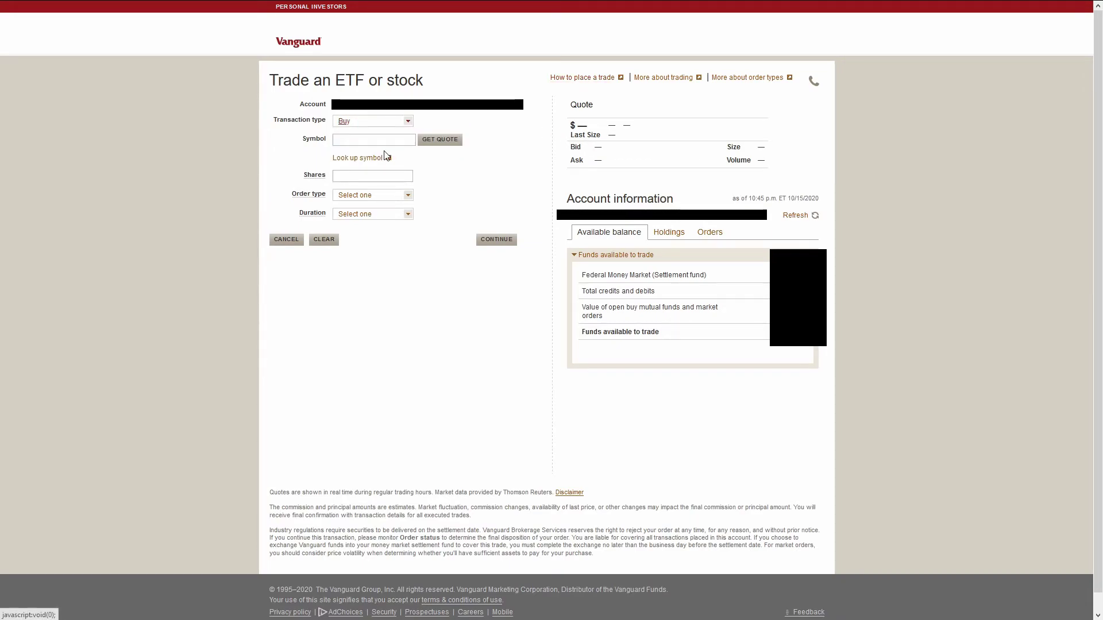
left_click(369, 140)
type("VTI")
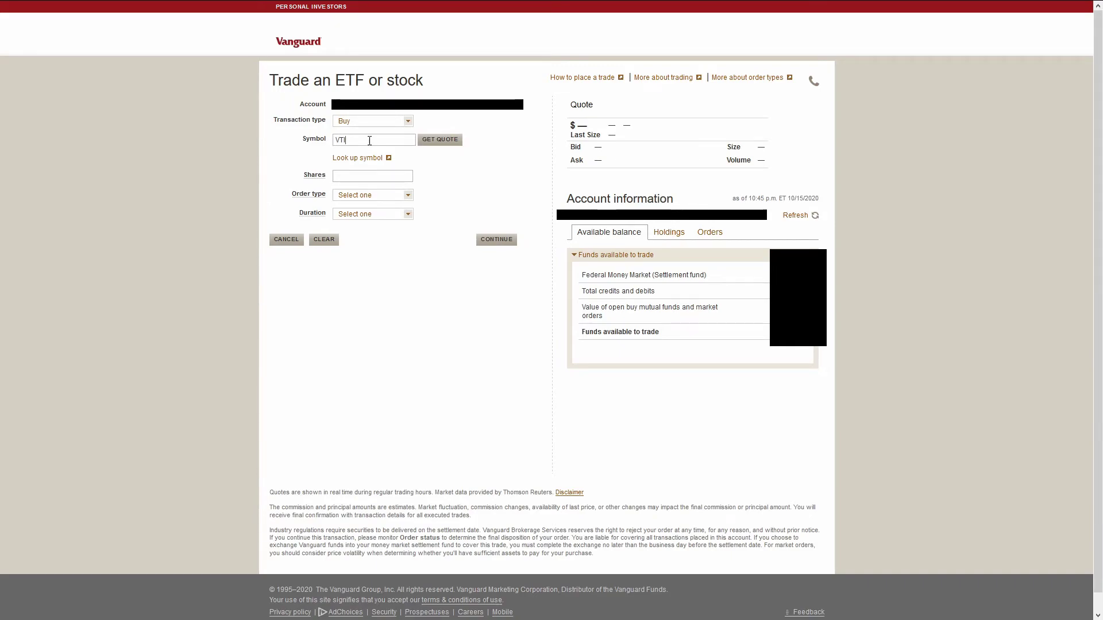
left_click(439, 144)
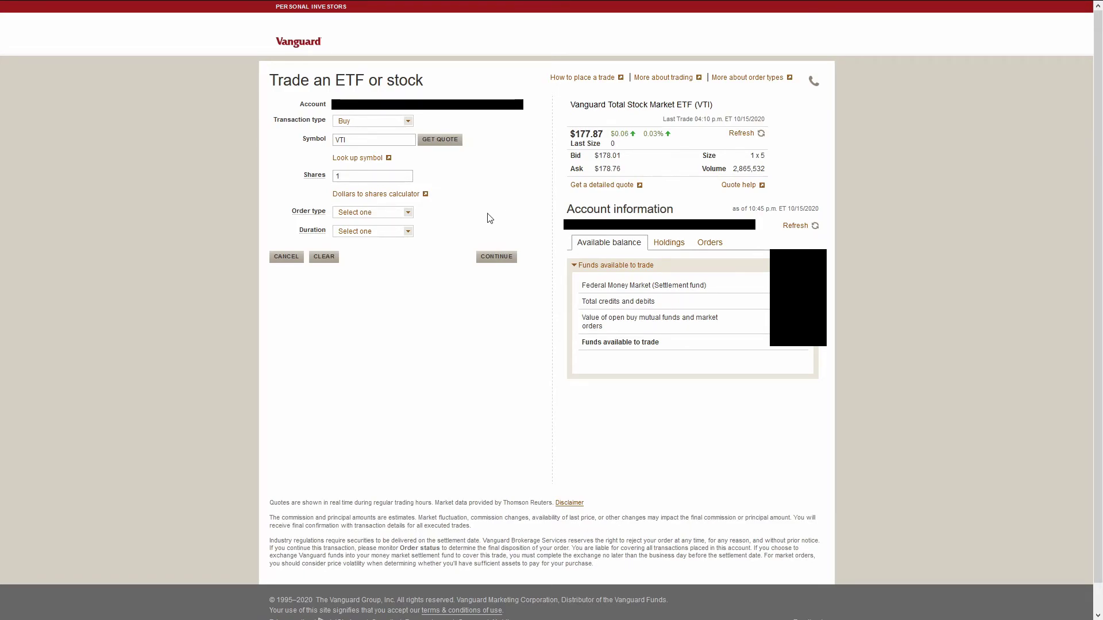
left_click(409, 215)
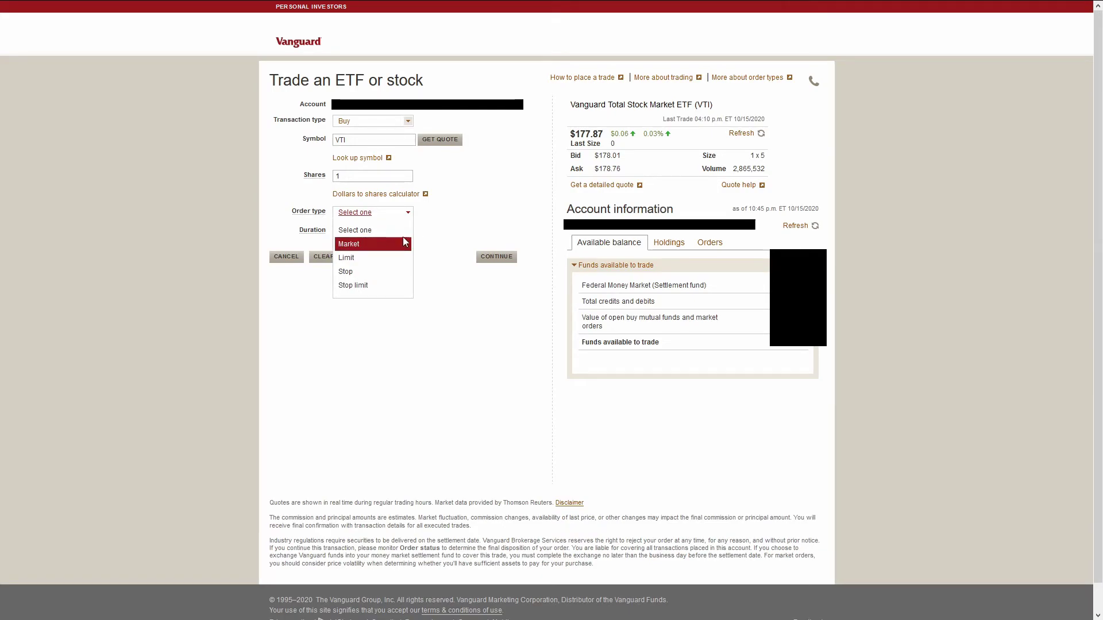
left_click(405, 244)
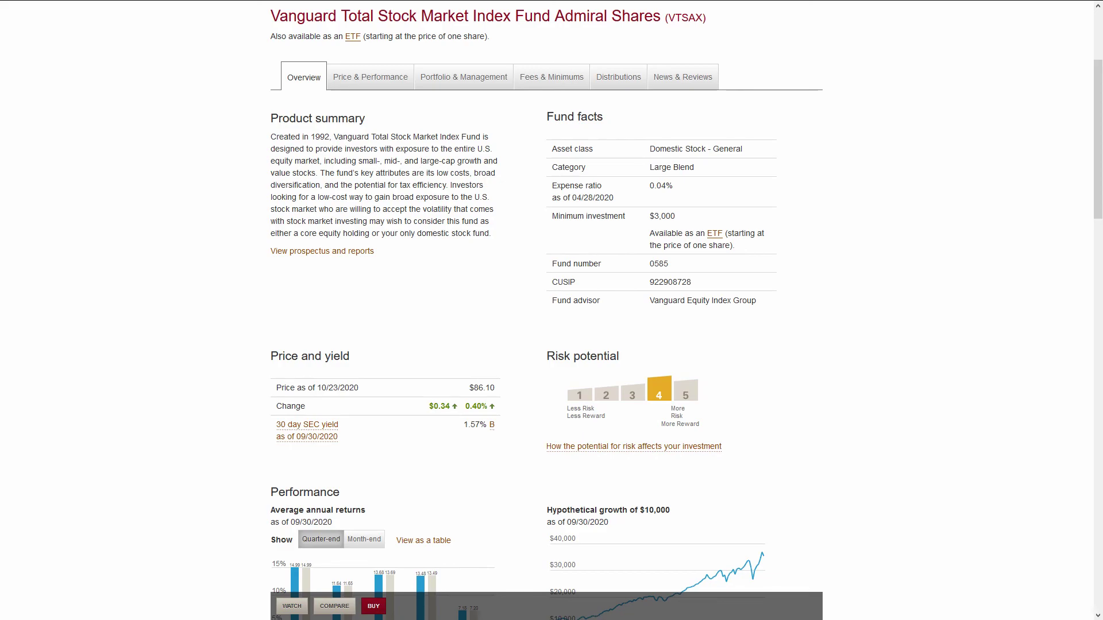
Step: Review the VTSAX and VTIAX fund overviews, including performance and portfolio composition
scroll(552, 310, "down", 10)
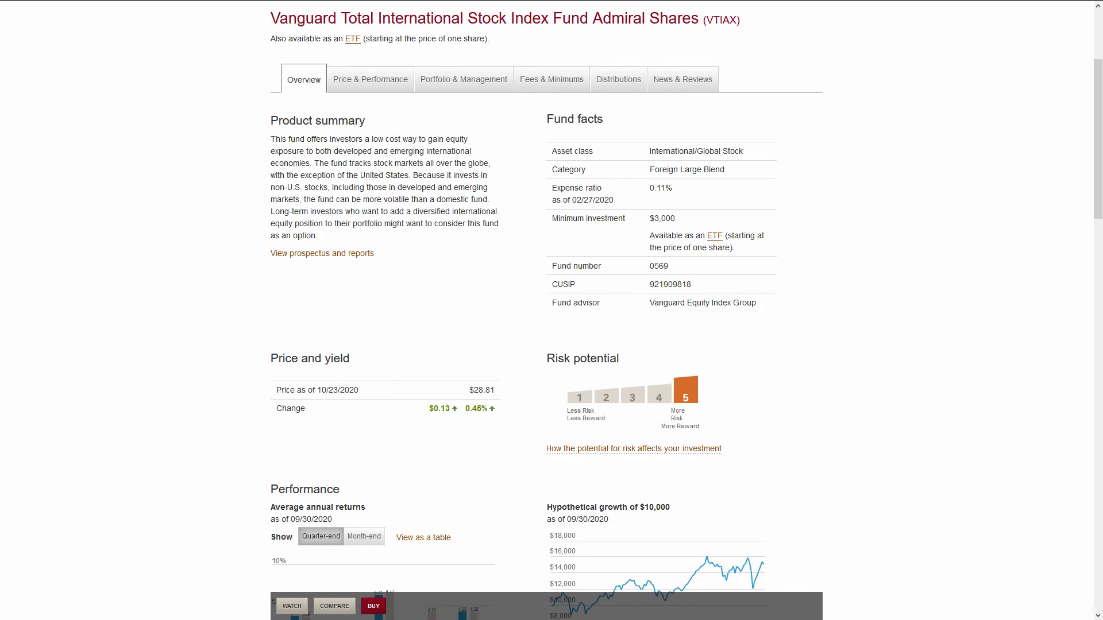
scroll(546, 311, "down", 12)
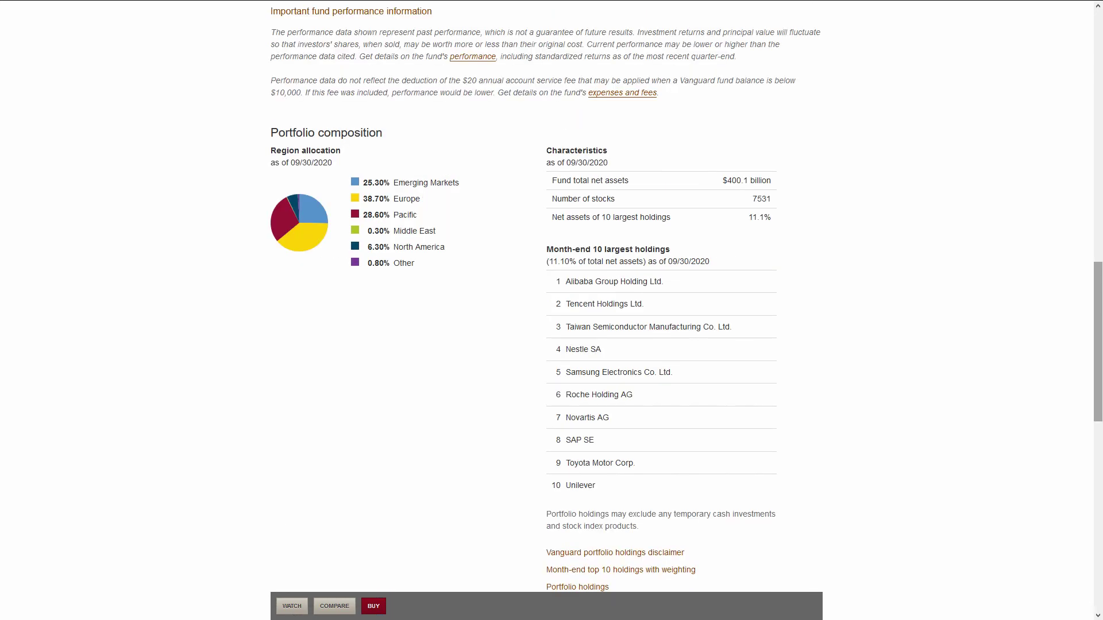